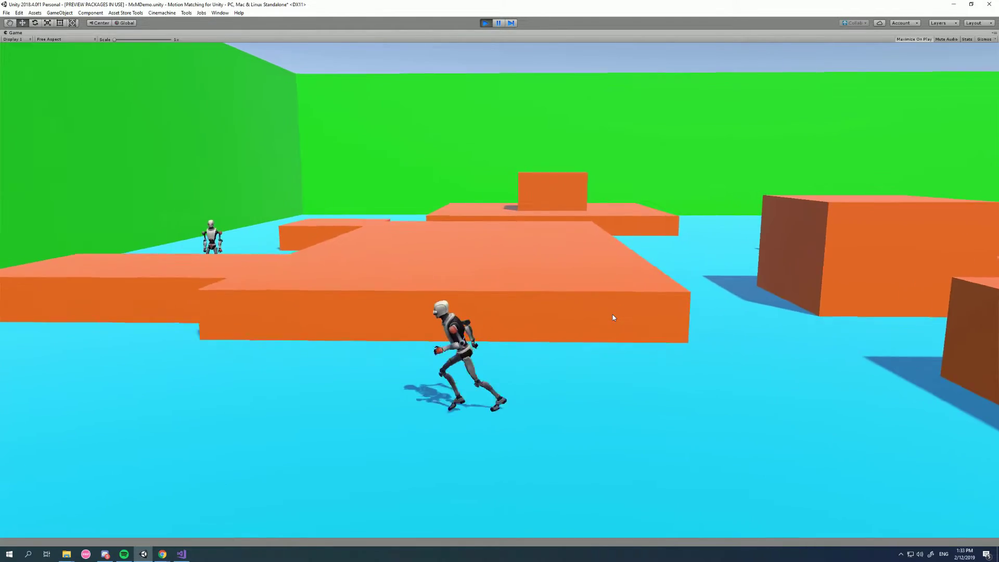
Test the robot character's vaulting in play mode by running it onto and off the large low platform and the tall box
{"action": "key", "text": "space"}
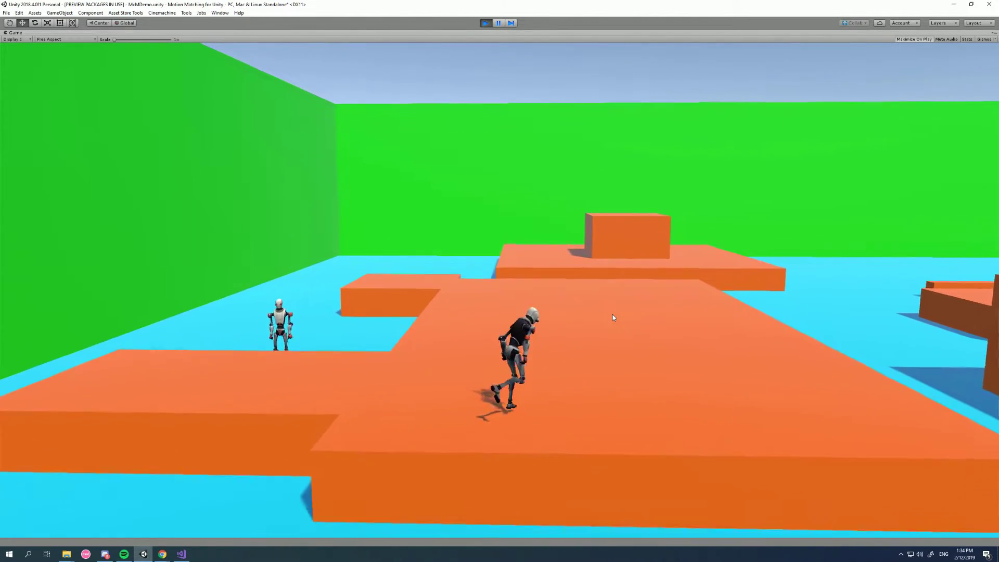
{"action": "key", "text": "d"}
{"action": "key", "text": "s"}
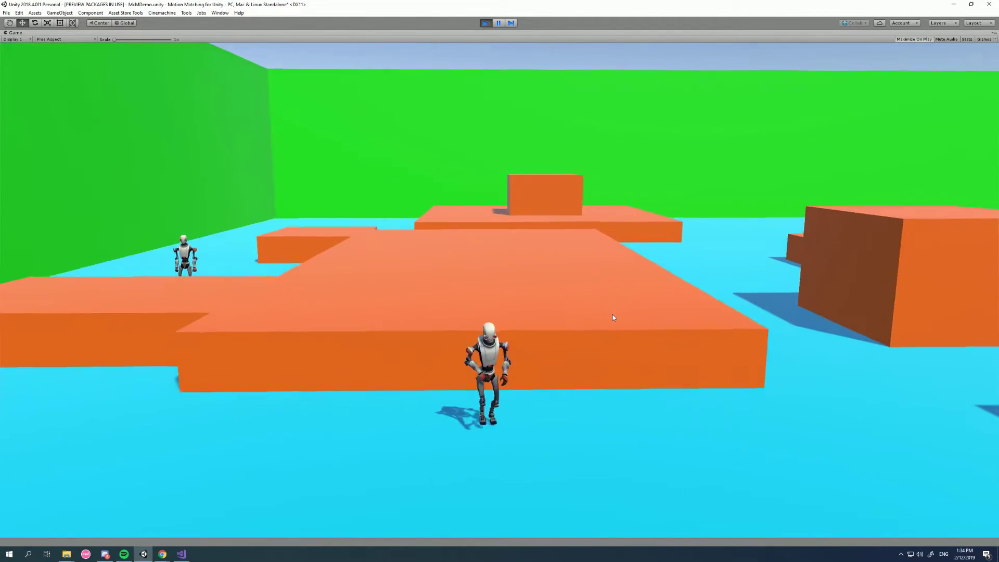
{"action": "key", "text": "d"}
{"action": "key", "text": "w"}
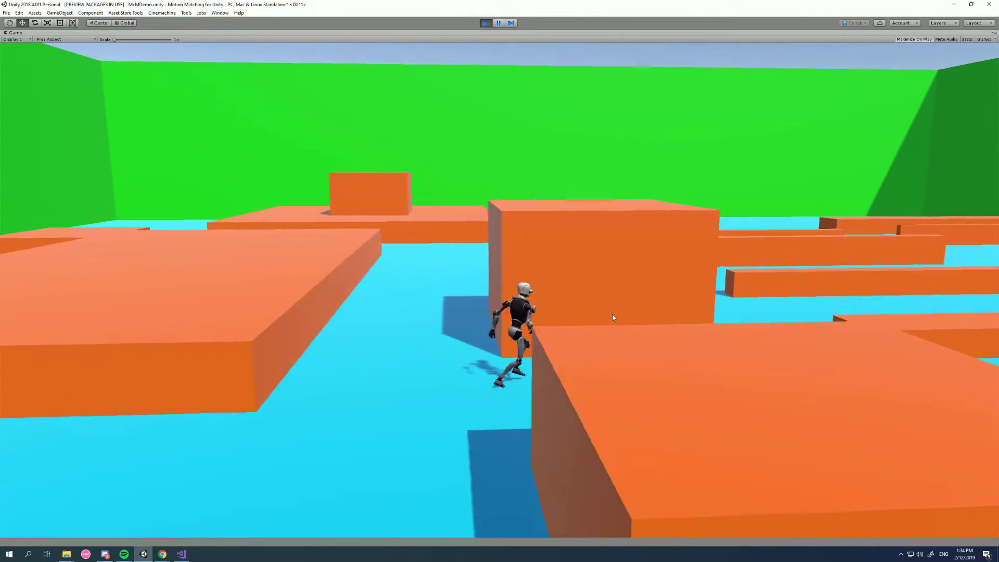
{"action": "key", "text": "space"}
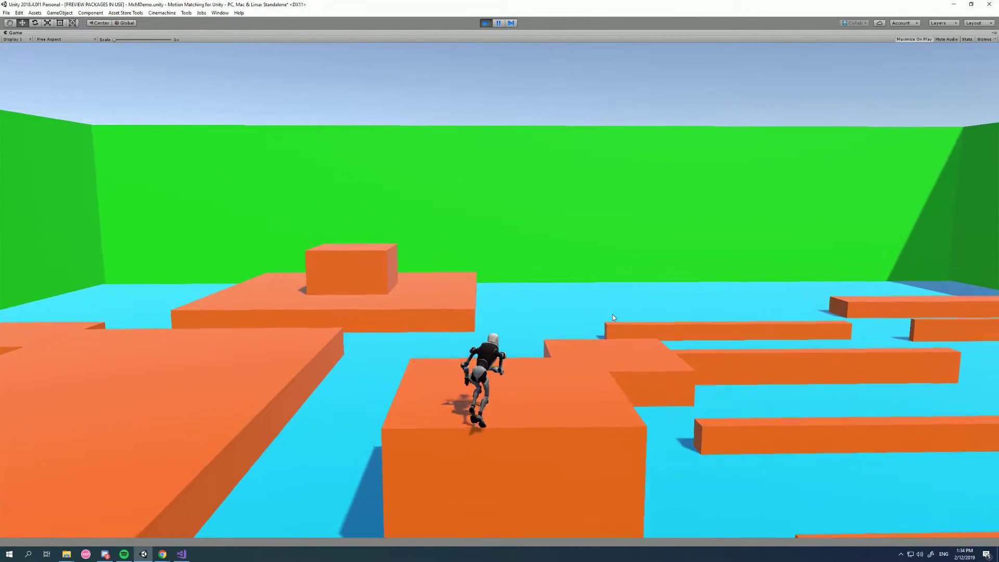
{"action": "key", "text": "a"}
{"action": "key", "text": "space"}
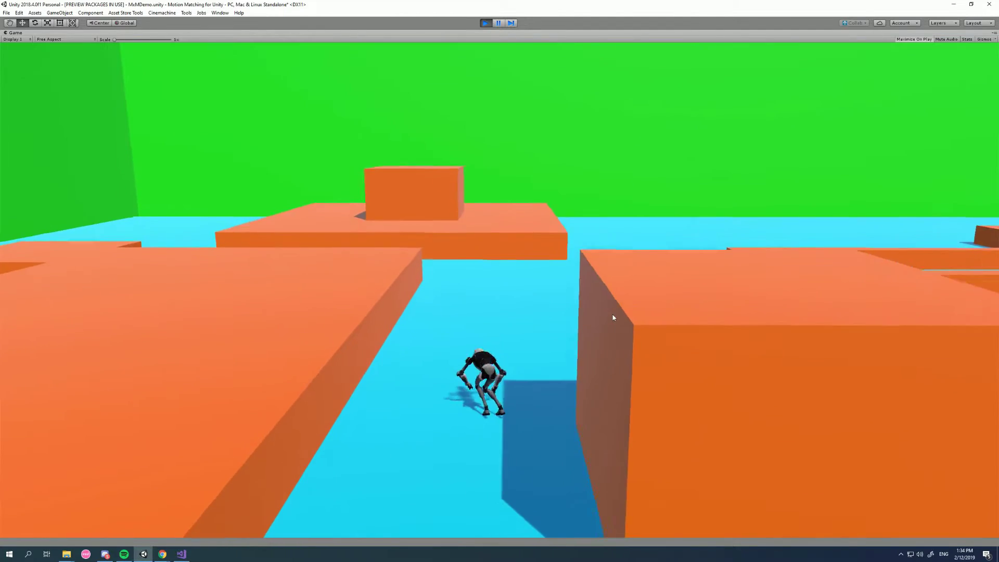
{"action": "key", "text": "d"}
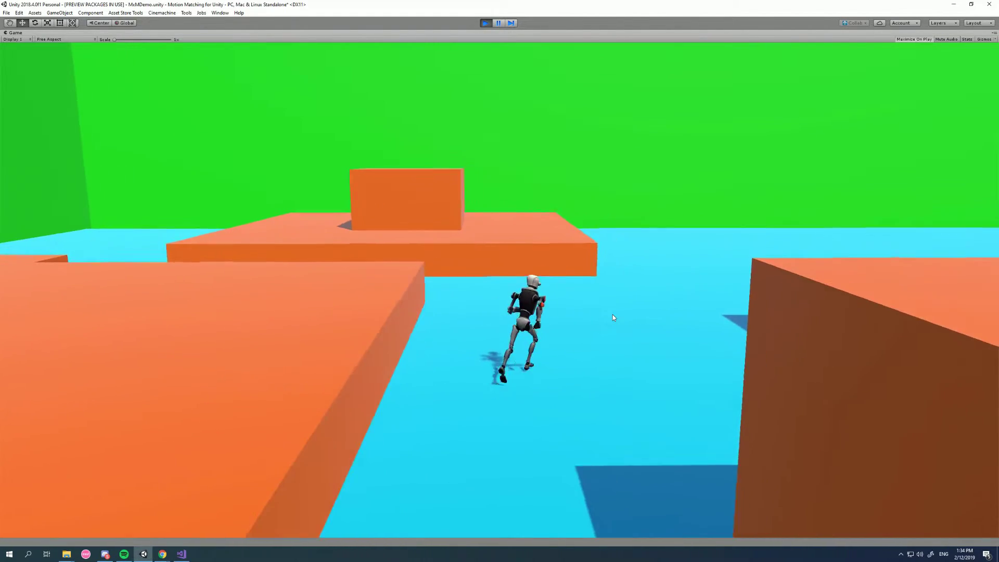
Vault the robot onto the large low platform from its side and run it back off the front edge
{"action": "key", "text": "a"}
{"action": "key", "text": "space"}
{"action": "key", "text": "a"}
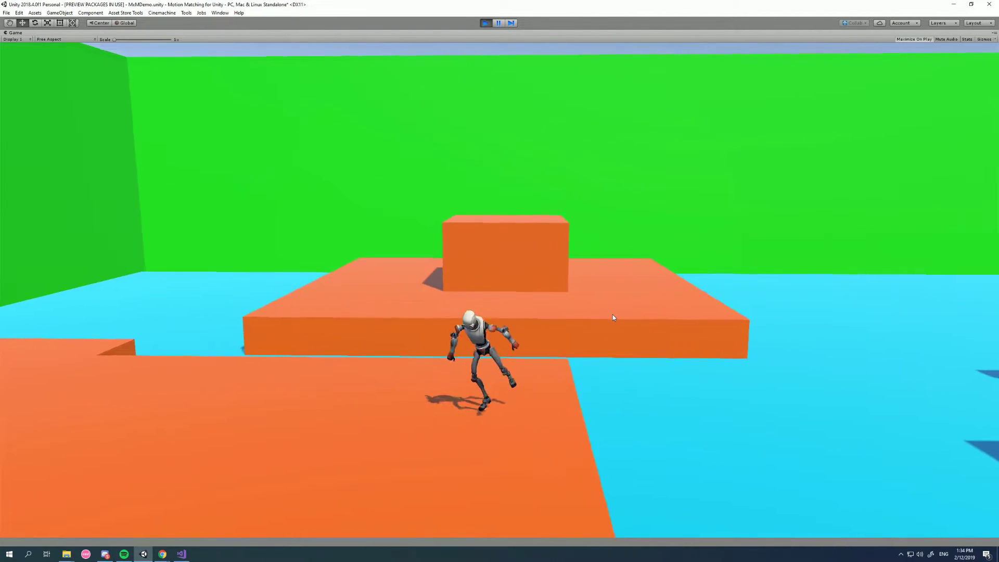
{"action": "key", "text": "s"}
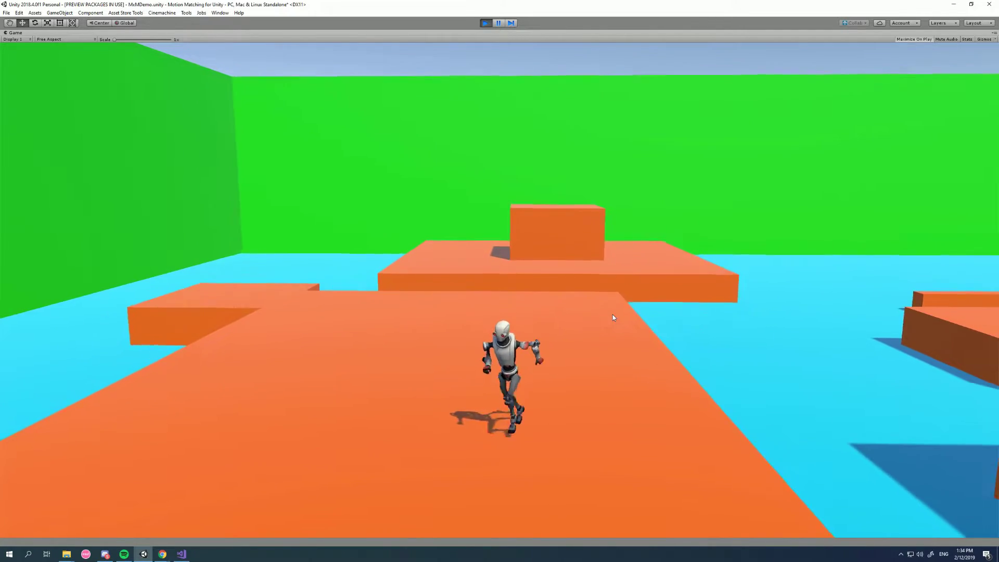
{"action": "key", "text": "a"}
{"action": "key", "text": "s"}
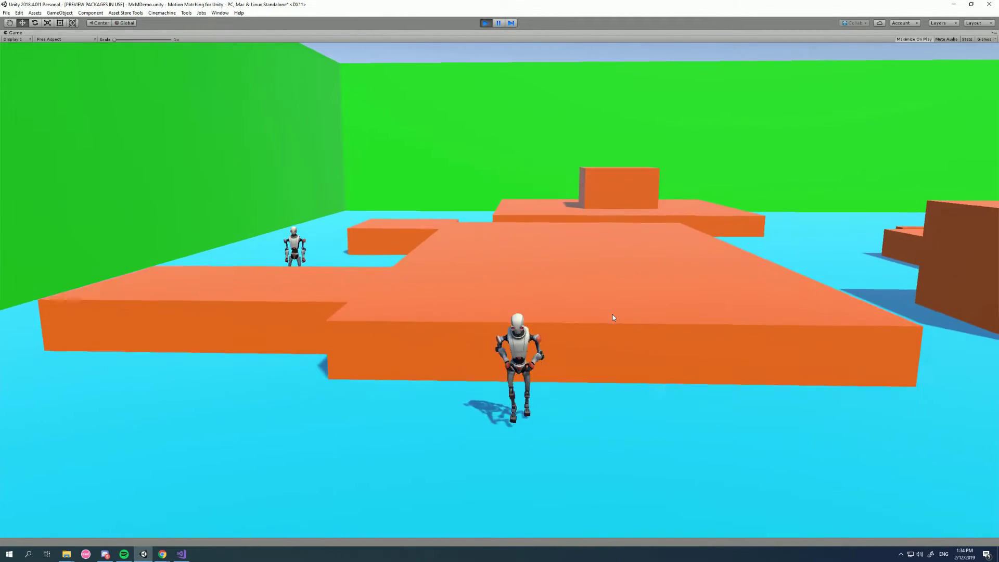
Test the vaults again by running the robot onto the large platform from the front and the side, and off its front edge
{"action": "key", "text": "d"}
{"action": "key", "text": "w"}
{"action": "key", "text": "space"}
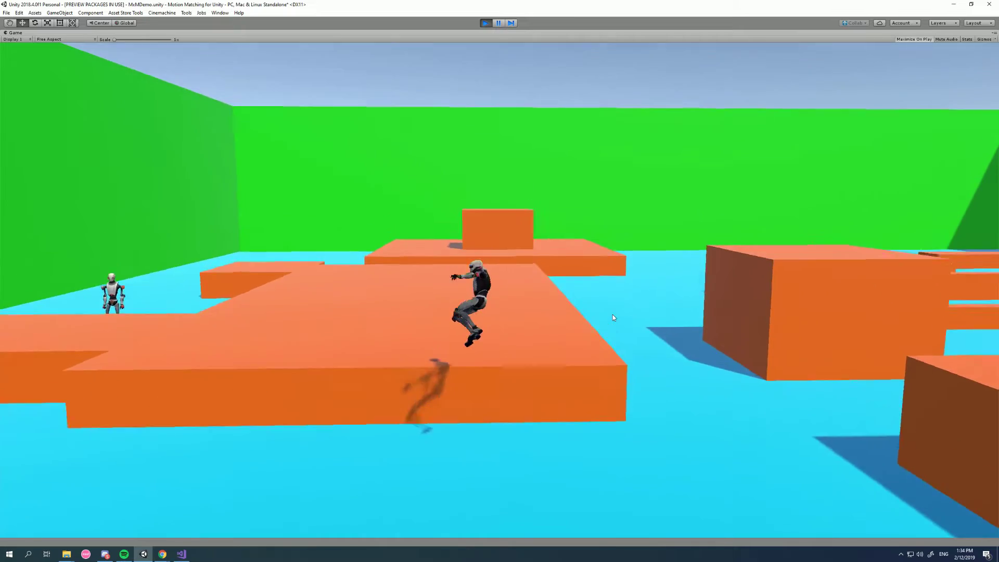
{"action": "key", "text": "d"}
{"action": "key", "text": "w"}
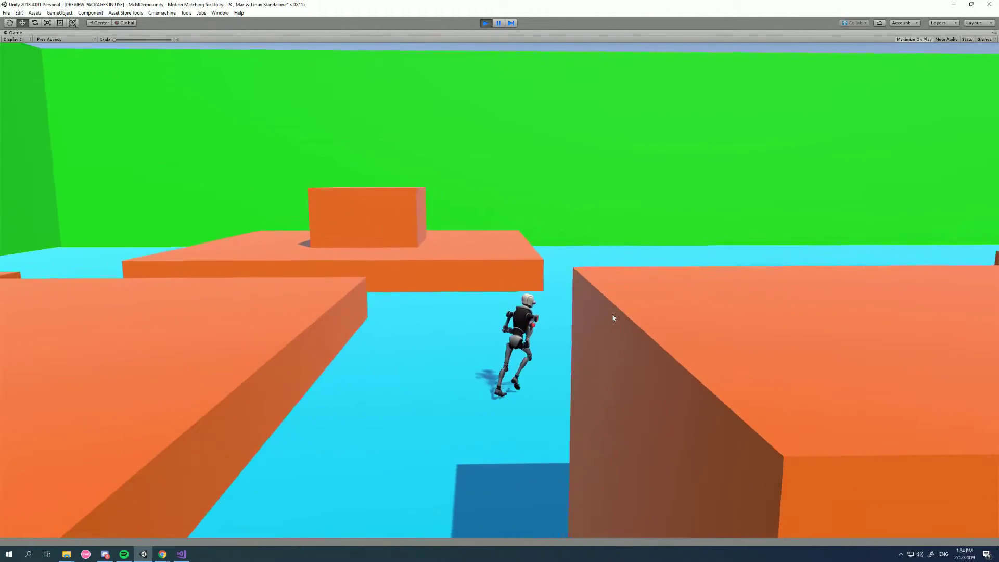
{"action": "key", "text": "a"}
{"action": "key", "text": "space"}
{"action": "key", "text": "a"}
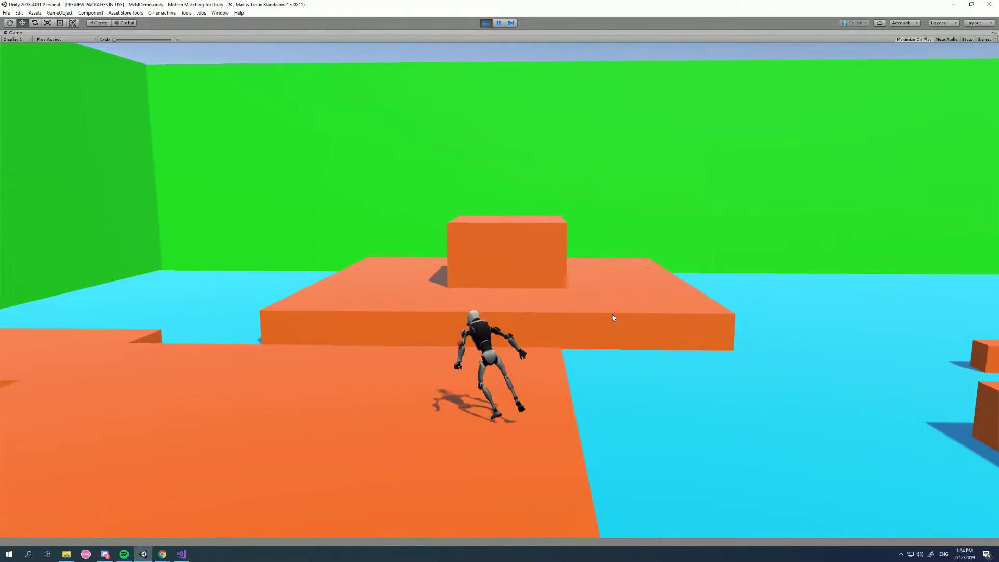
{"action": "key", "text": "s"}
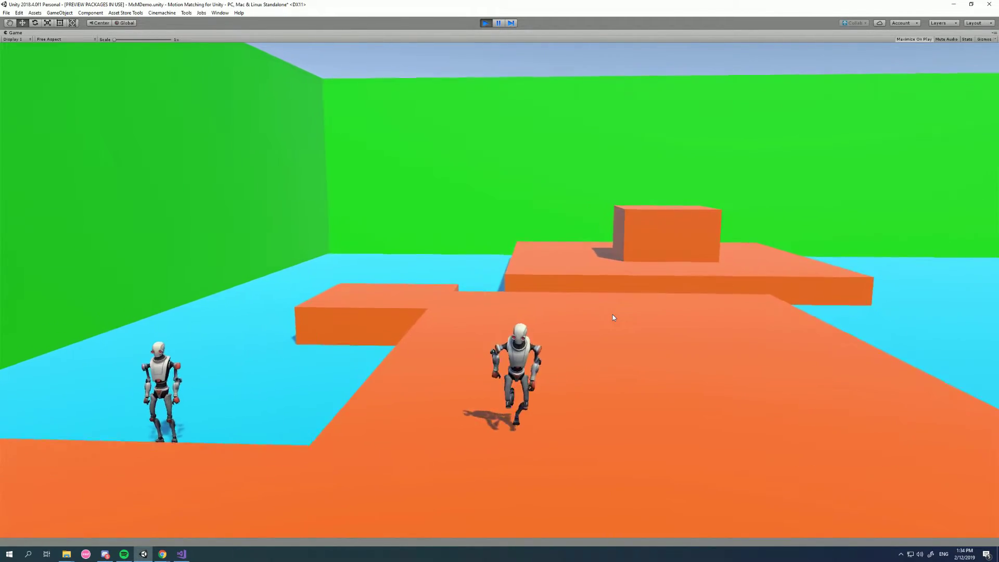
{"action": "key", "text": "space"}
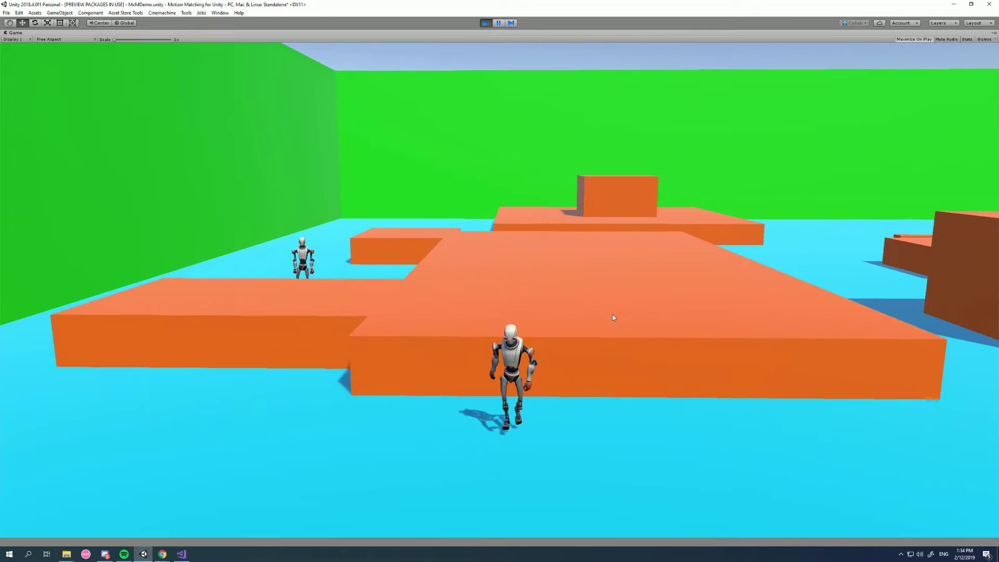
Test the robot's running, stopping and sharp direction changes on the open blue floor
{"action": "key", "text": "d"}
{"action": "key", "text": "s"}
{"action": "key", "text": "a"}
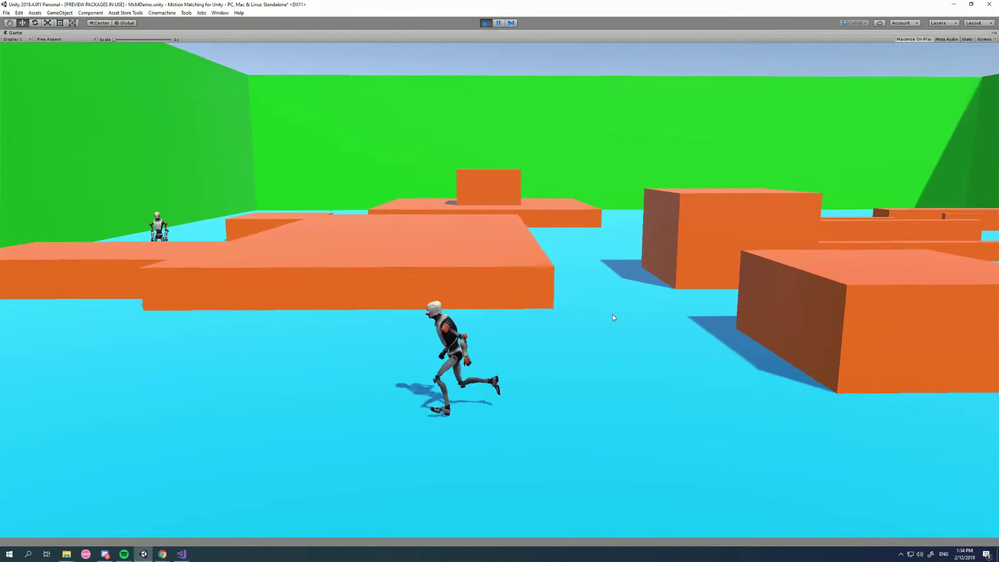
{"action": "key", "text": "d"}
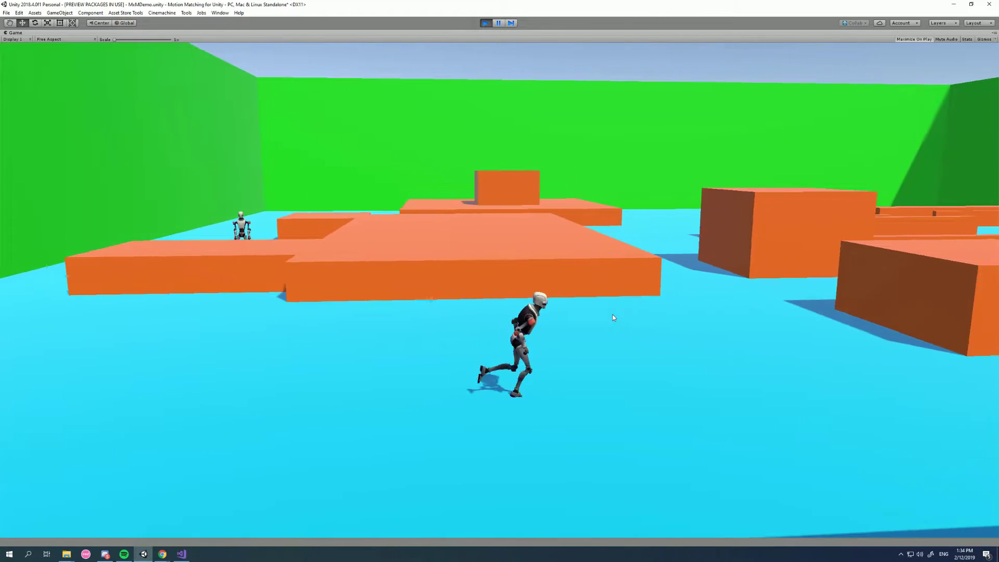
{"action": "key", "text": "space"}
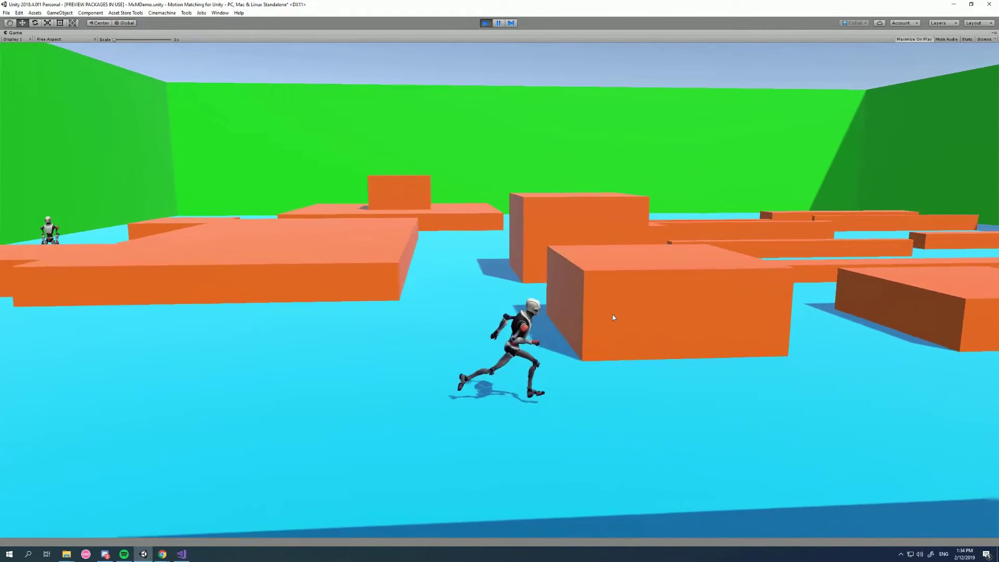
{"action": "key", "text": "a"}
{"action": "key", "text": "w"}
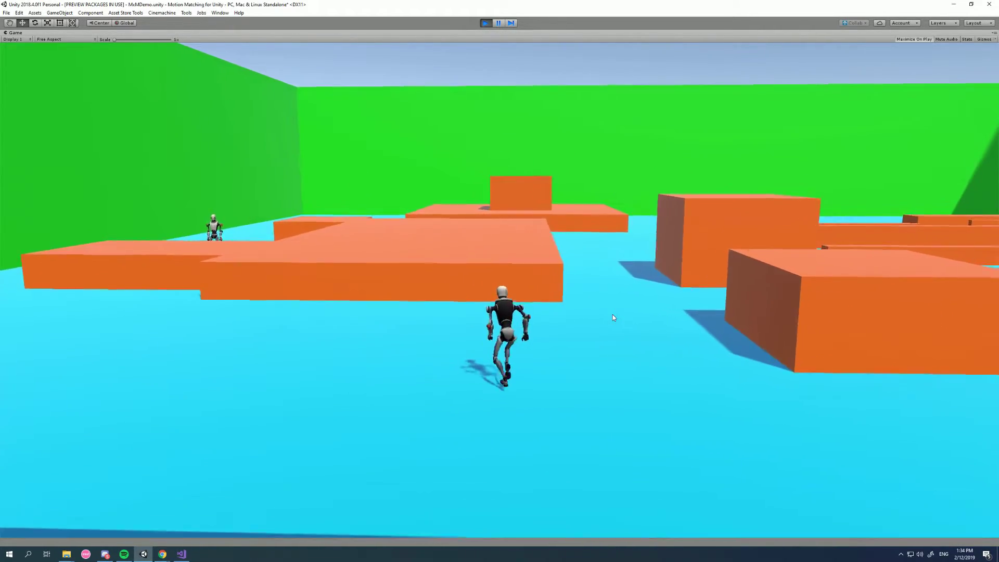
{"action": "key", "text": "a"}
{"action": "key", "text": "s"}
{"action": "key", "text": "a"}
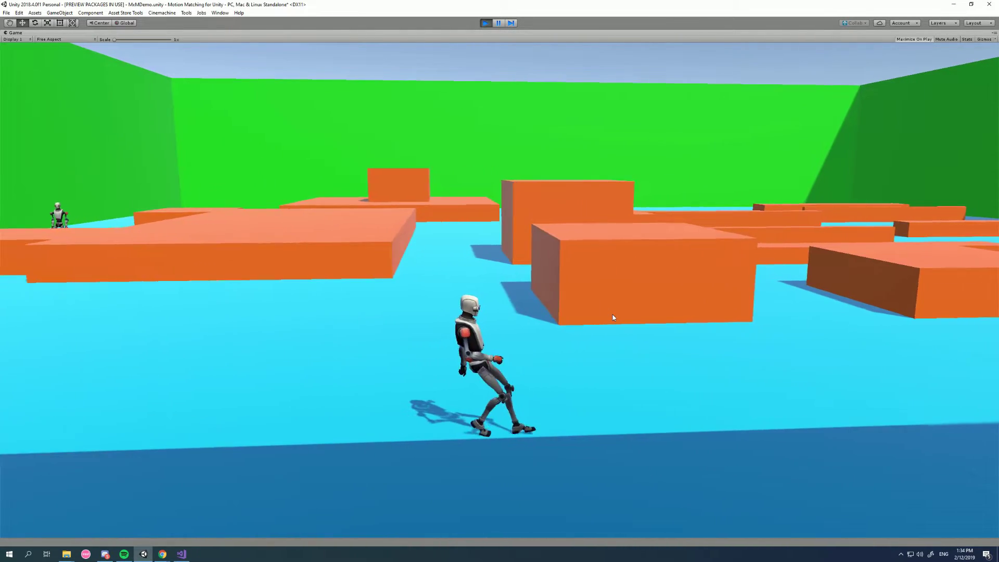
{"action": "key", "text": "a"}
{"action": "key", "text": "w"}
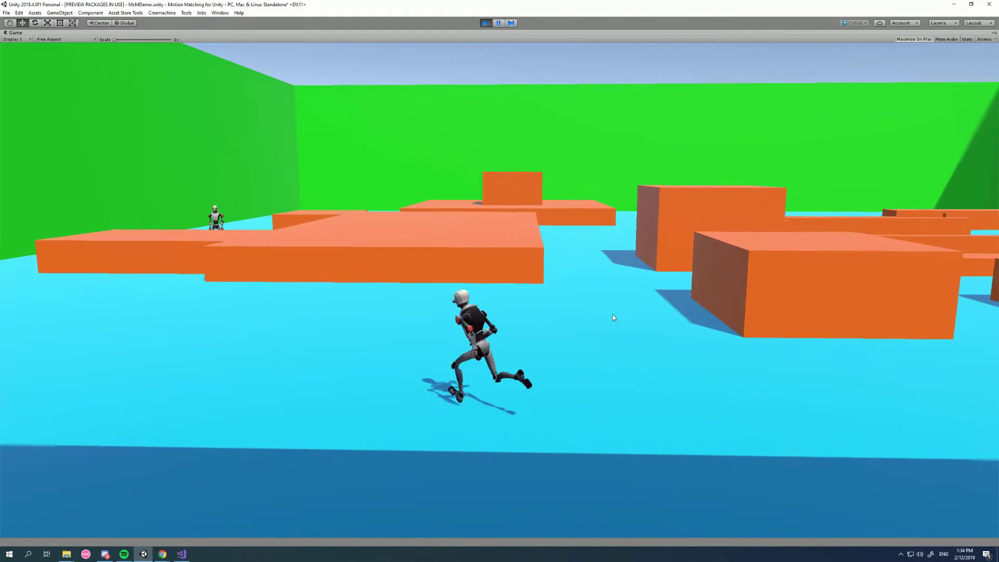
{"action": "key", "text": "a"}
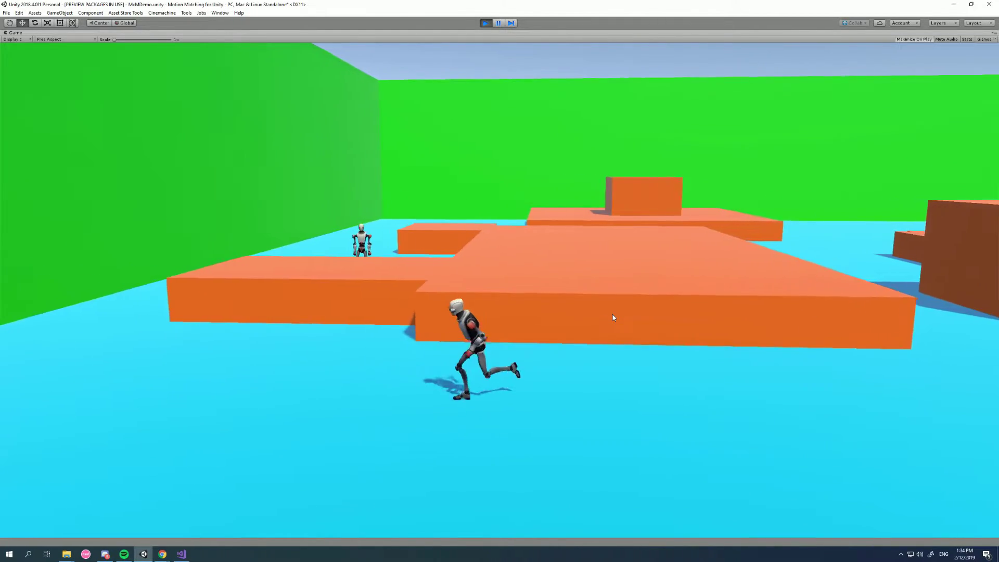
{"action": "key", "text": "s"}
{"action": "key", "text": "d"}
{"action": "key", "text": "d"}
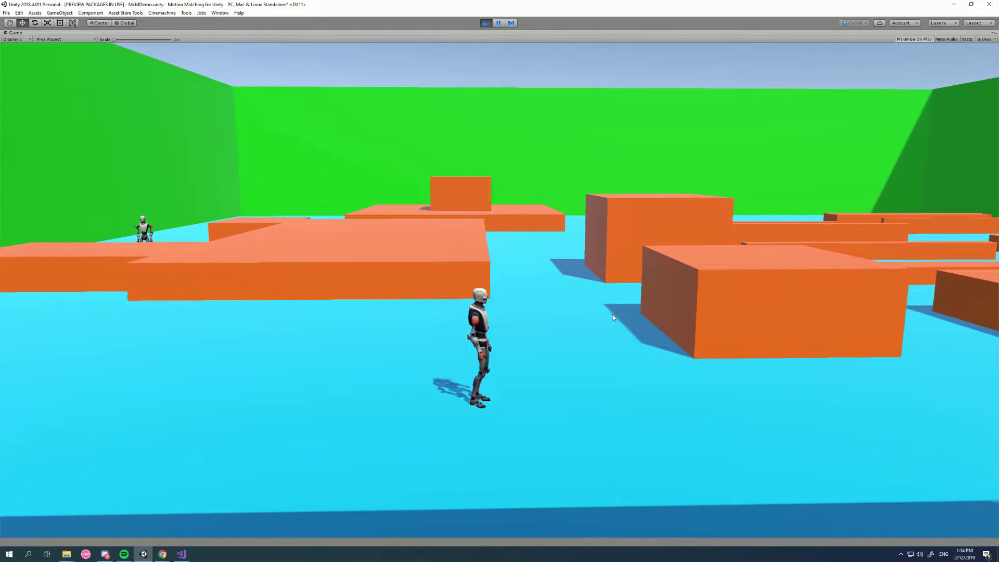
{"action": "key", "text": "a"}
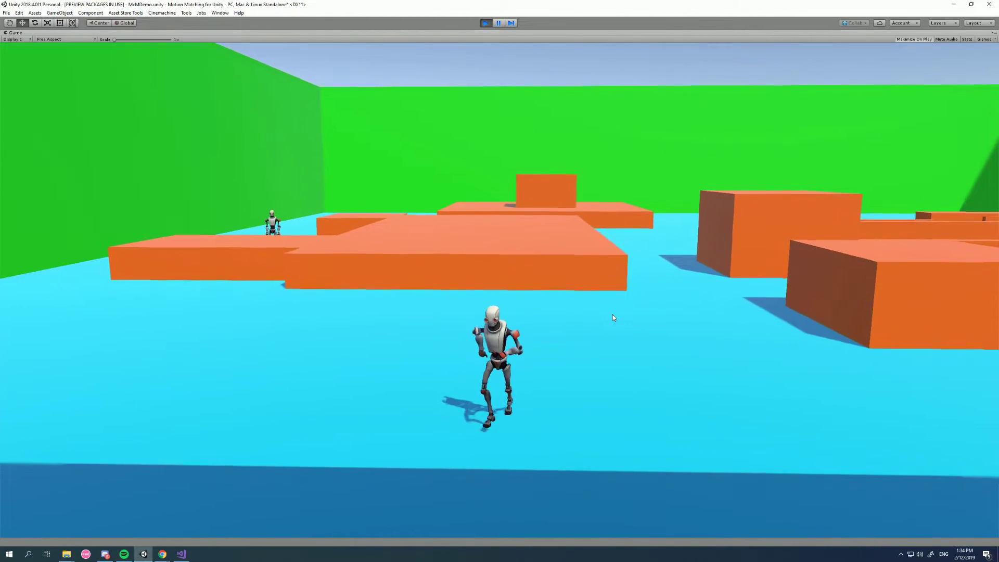
{"action": "key", "text": "w"}
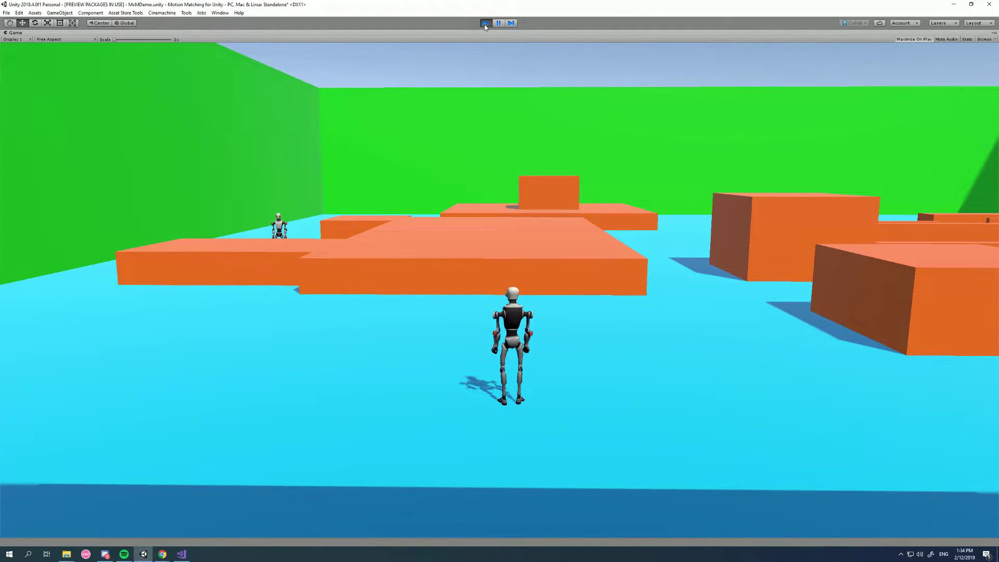
Exit play mode and collapse the General, Trajectory Configuration and Pose Configuration sections of MxMPreProcessData
{"action": "left_click", "coordinate": [485, 24]}
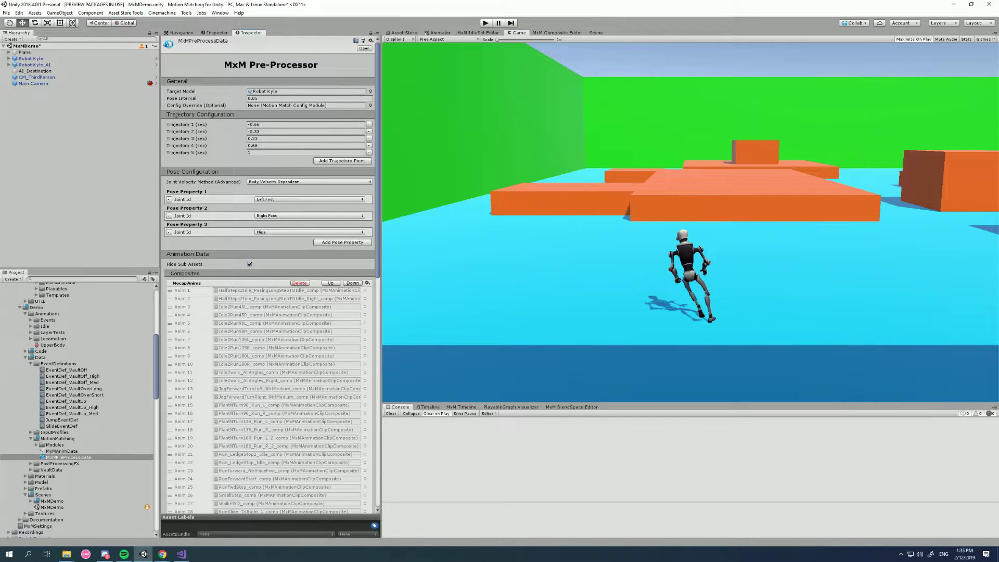
{"action": "left_click", "coordinate": [66, 458]}
{"action": "left_click", "coordinate": [236, 82]}
{"action": "left_click", "coordinate": [231, 93]}
{"action": "left_click", "coordinate": [225, 104]}
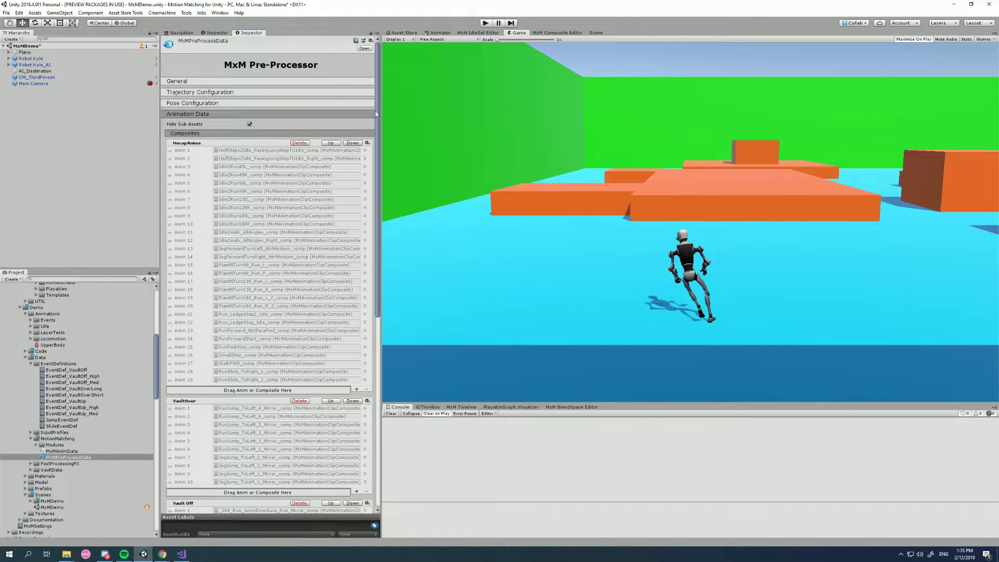
Add a new composite category named SwordAttacks to the animation data of MxMPreProcessData
{"action": "left_click_drag", "start_coordinate": [379, 116], "coordinate": [374, 311]}
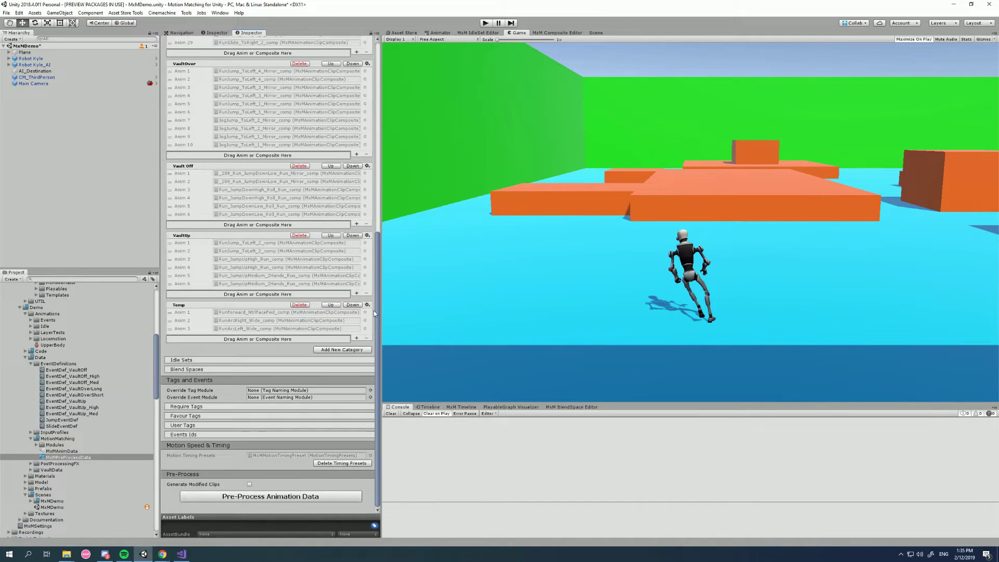
{"action": "left_click", "coordinate": [341, 349]}
{"action": "left_click", "coordinate": [210, 351]}
{"action": "type", "text": "SwordAttacks"}
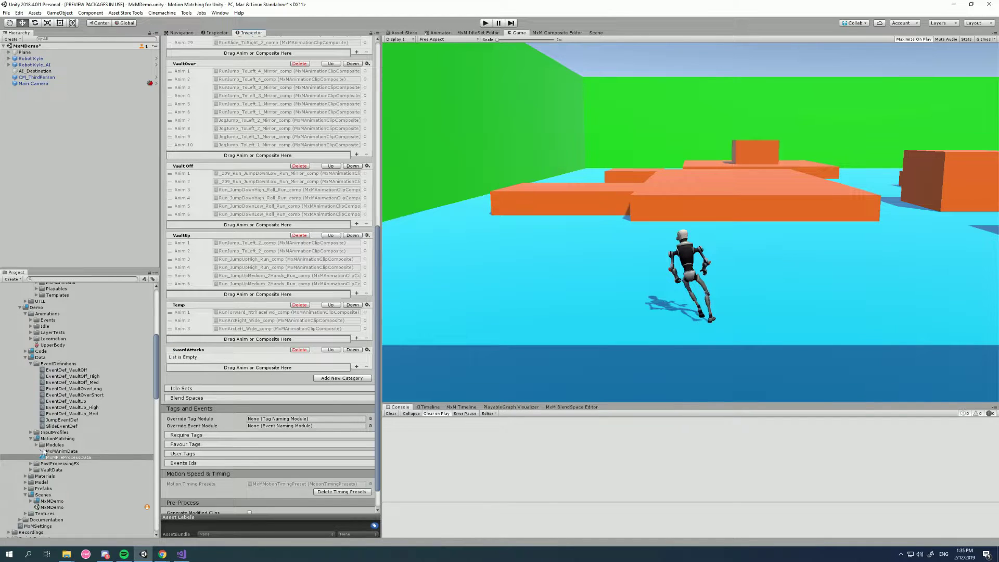
Preview the Attack_Move_Achilles animation clip from the Sword1h_Attacks asset
{"action": "scroll", "coordinate": [57, 437], "scroll_direction": "down", "scroll_amount": 15}
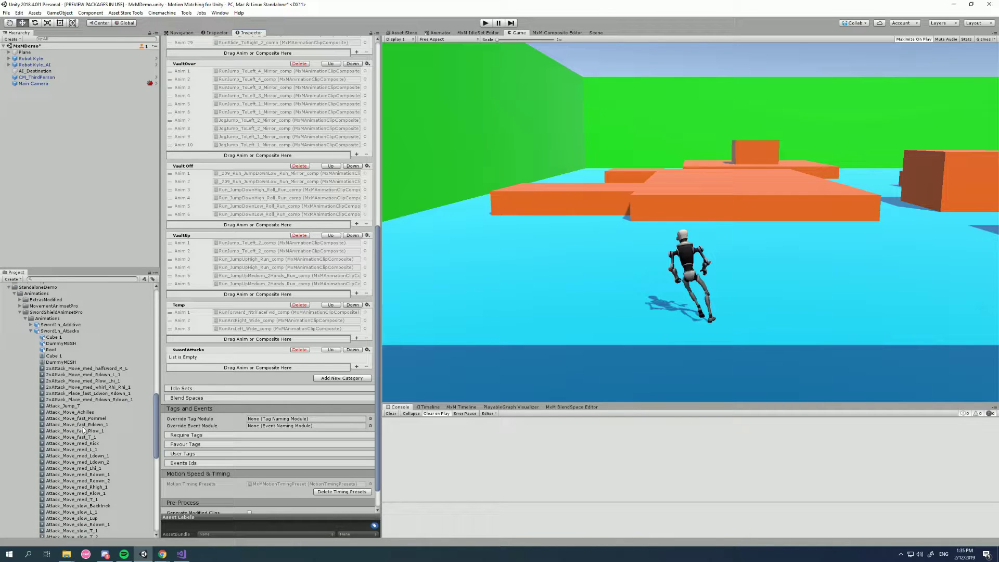
{"action": "left_click", "coordinate": [67, 413]}
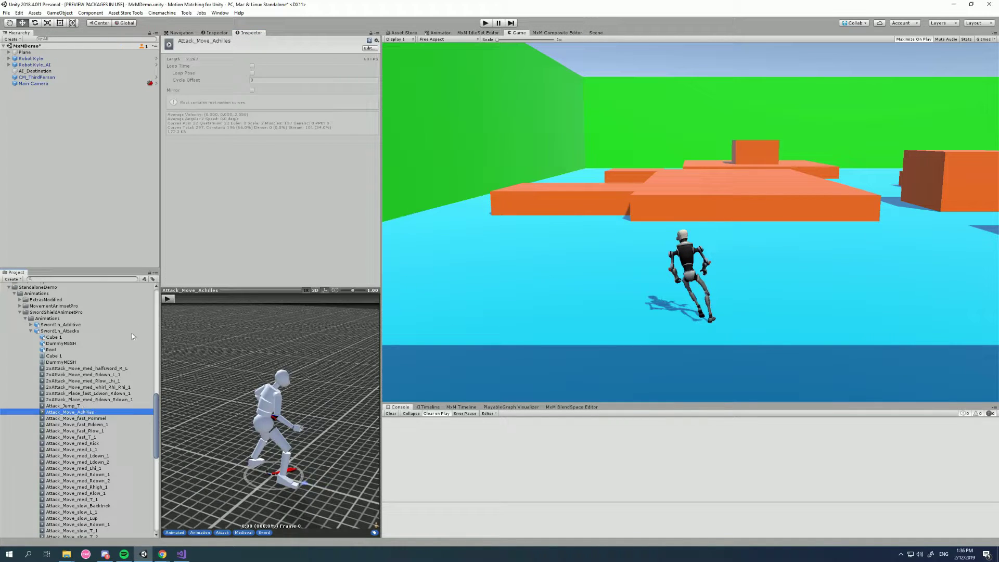
{"action": "left_click", "coordinate": [167, 300]}
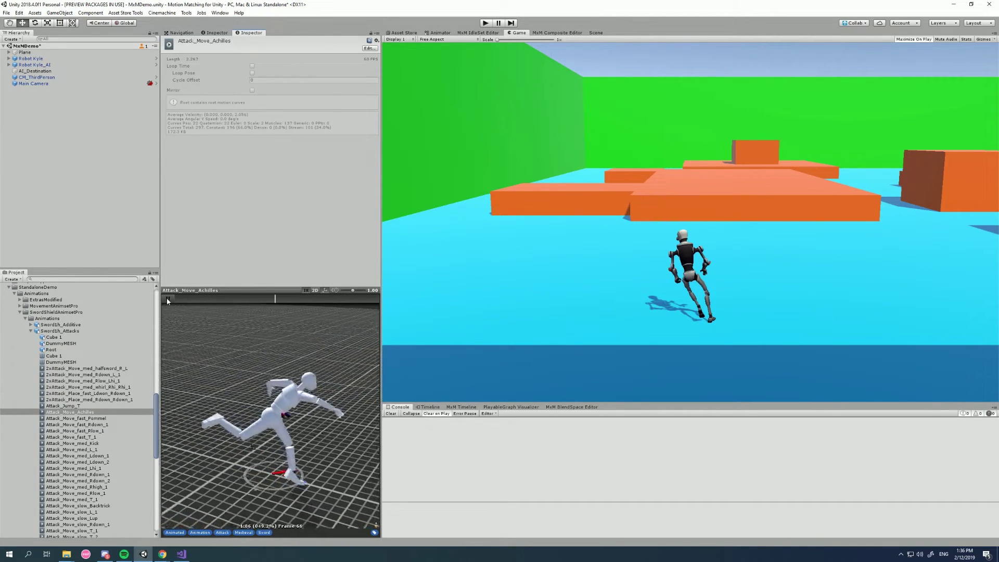
Add the Attack_Move_Achilles clip to the SwordAttacks category of MxMPreProcessData
{"action": "scroll", "coordinate": [60, 422], "scroll_direction": "up", "scroll_amount": 3}
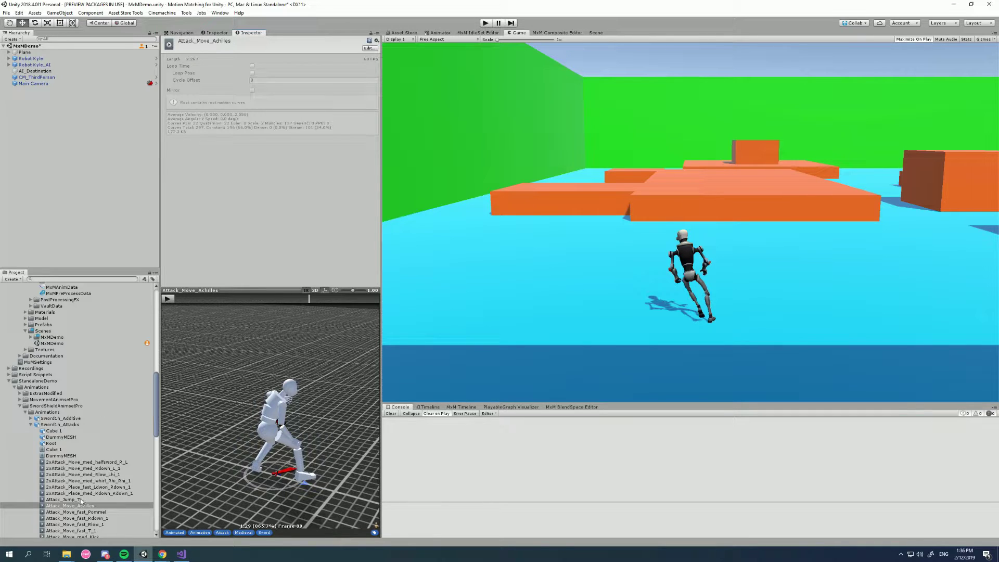
{"action": "scroll", "coordinate": [78, 425], "scroll_direction": "up", "scroll_amount": 1}
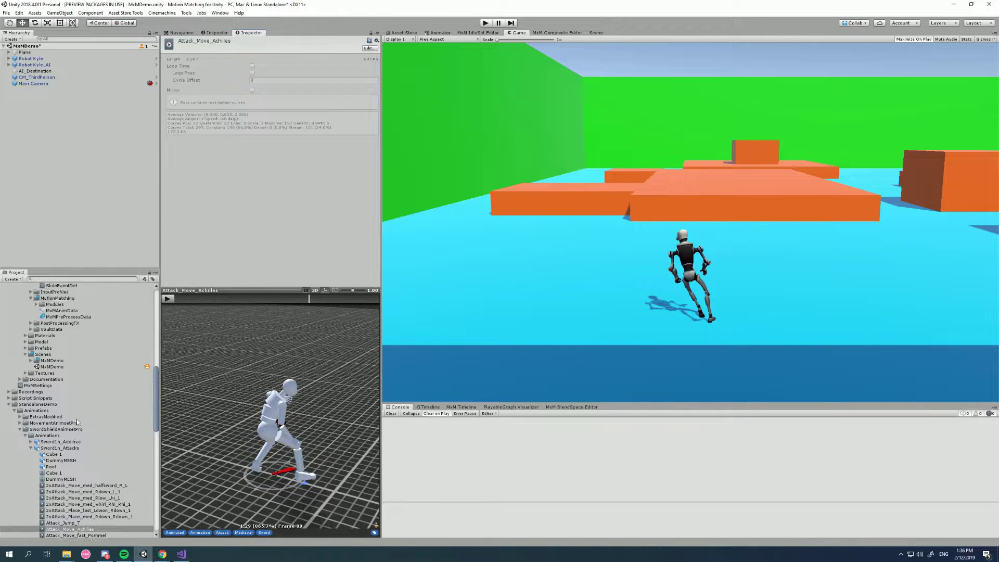
{"action": "left_click", "coordinate": [65, 317]}
{"action": "scroll", "coordinate": [259, 333], "scroll_direction": "down", "scroll_amount": 15}
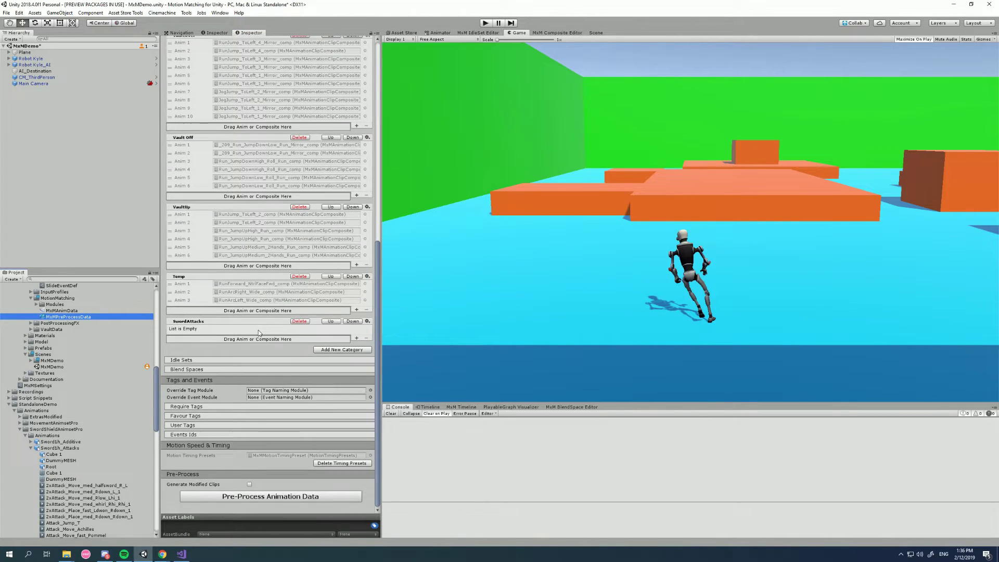
{"action": "scroll", "coordinate": [71, 503], "scroll_direction": "down", "scroll_amount": 4}
{"action": "left_click_drag", "start_coordinate": [76, 436], "coordinate": [212, 341]}
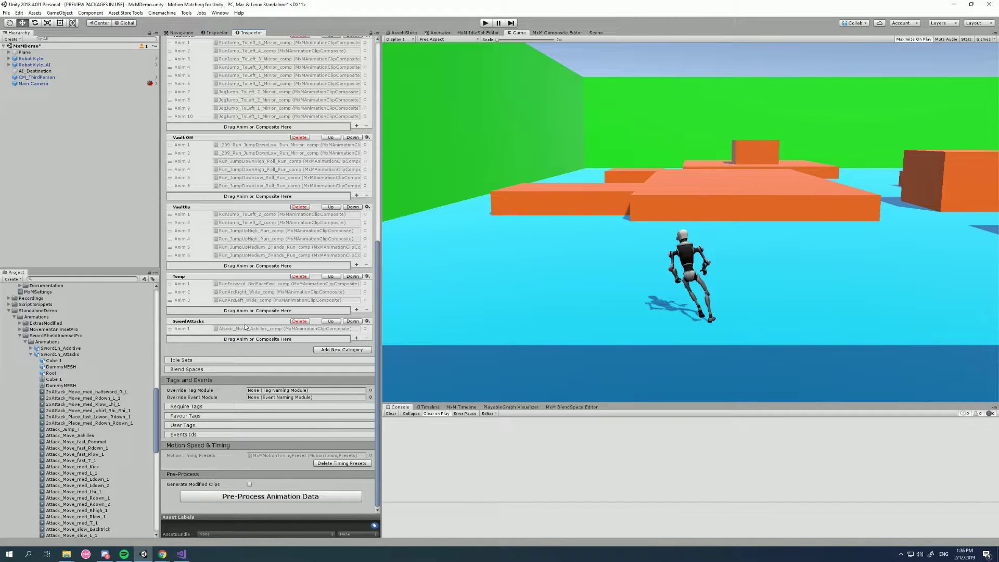
Open the Attack_Move_Achilles composite from the SwordAttacks category and set its Favour tag to None
{"action": "double_click", "coordinate": [249, 330]}
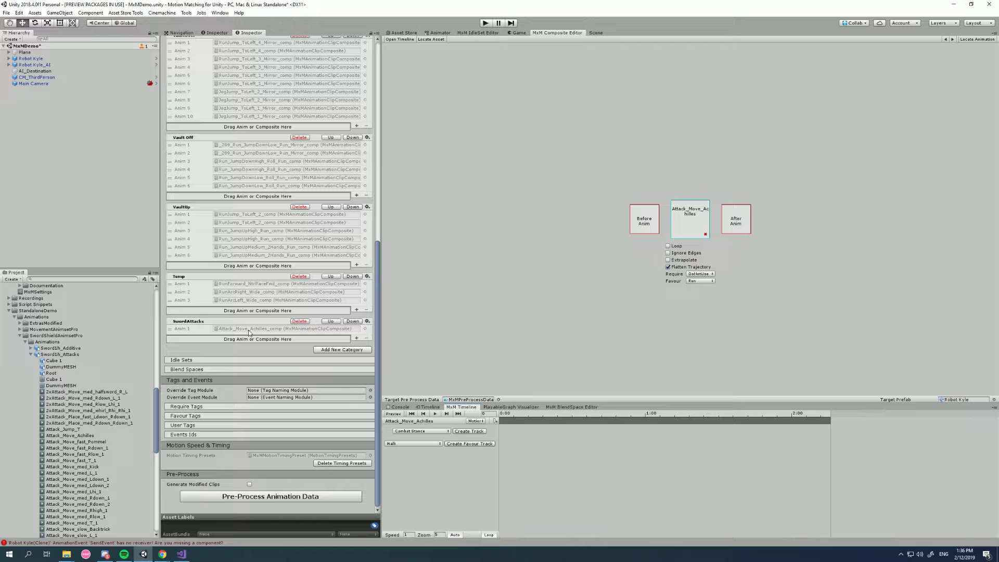
{"action": "left_click", "coordinate": [709, 281]}
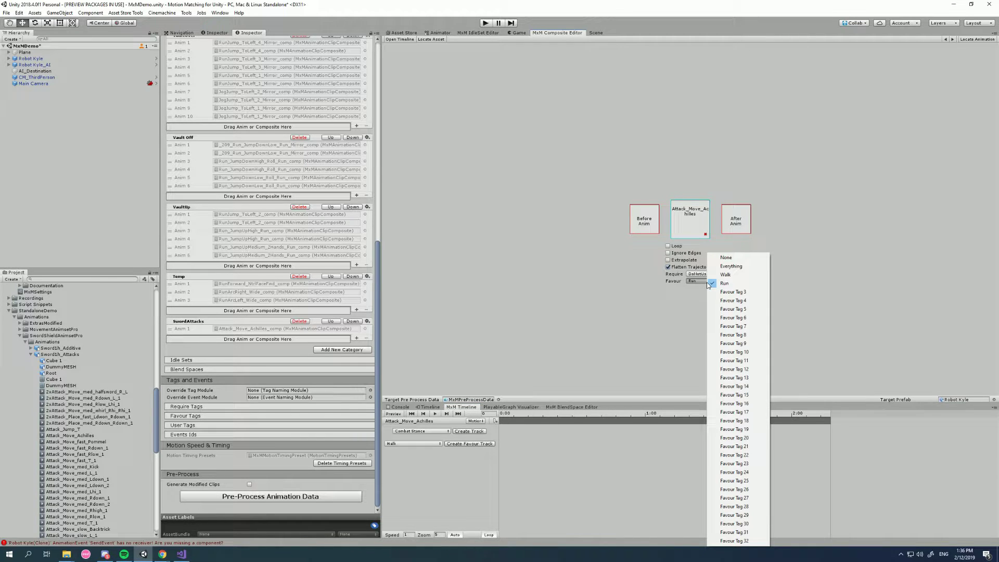
{"action": "left_click", "coordinate": [606, 326]}
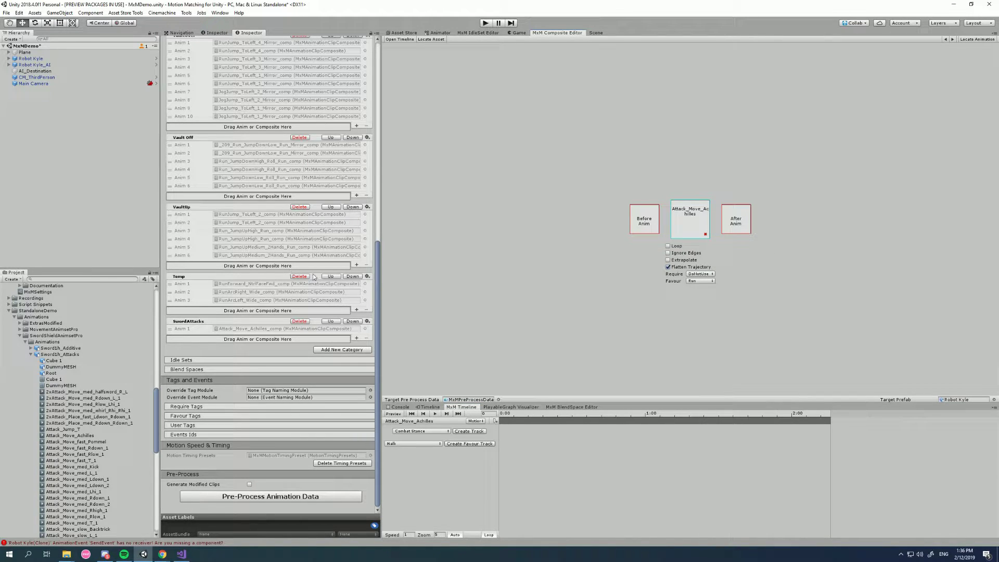
{"action": "left_click", "coordinate": [698, 282]}
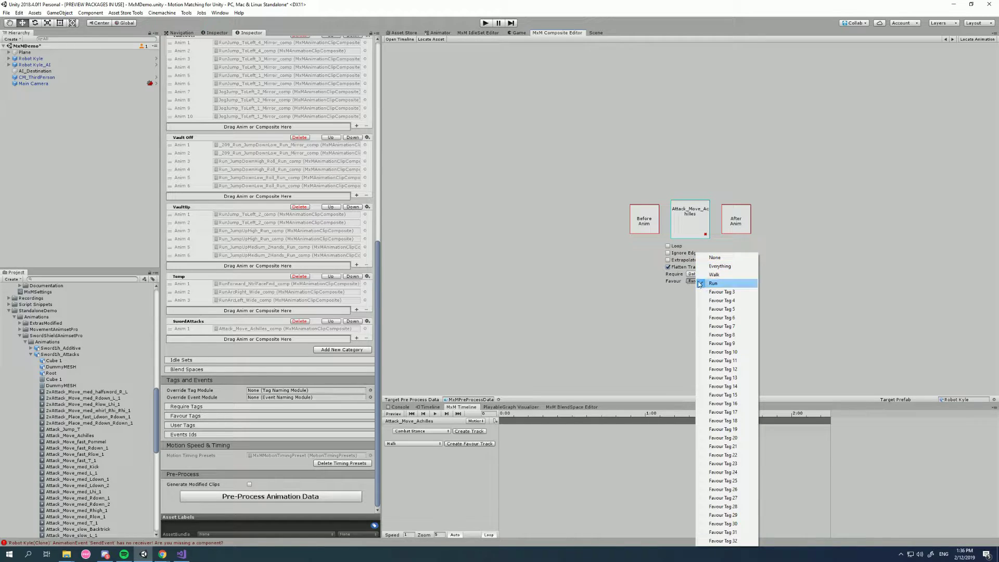
{"action": "left_click", "coordinate": [714, 257]}
Review the composite's Require tag options, keeping DoNotUse, and toggle its Extrapolate setting
{"action": "left_click", "coordinate": [695, 275]}
{"action": "left_click", "coordinate": [696, 277]}
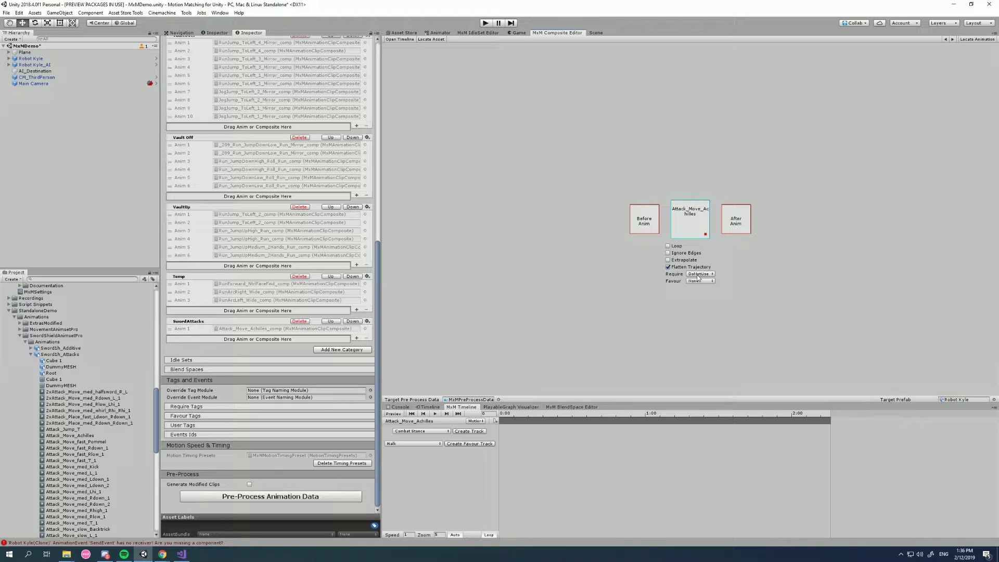
{"action": "left_click", "coordinate": [698, 274]}
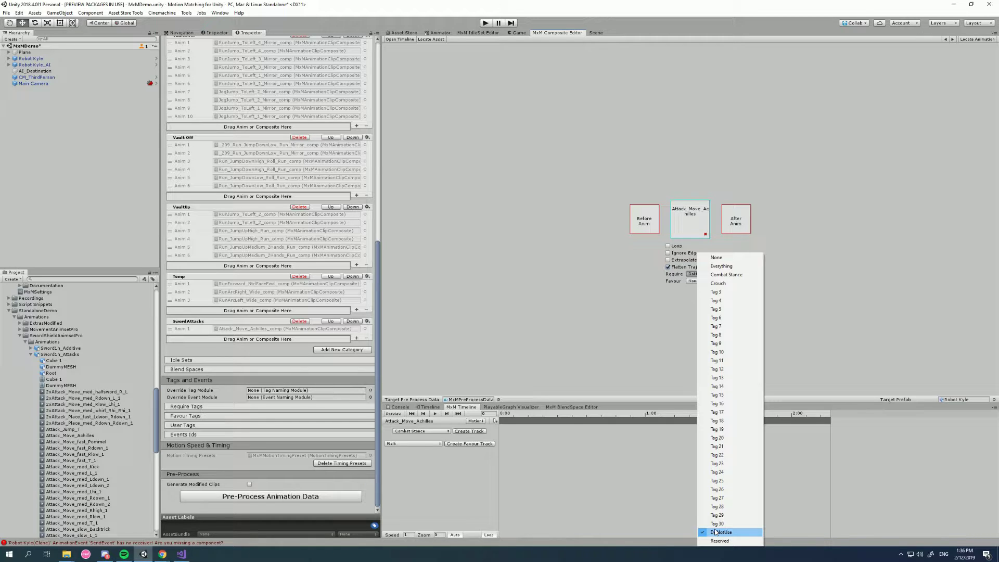
{"action": "left_click", "coordinate": [558, 480]}
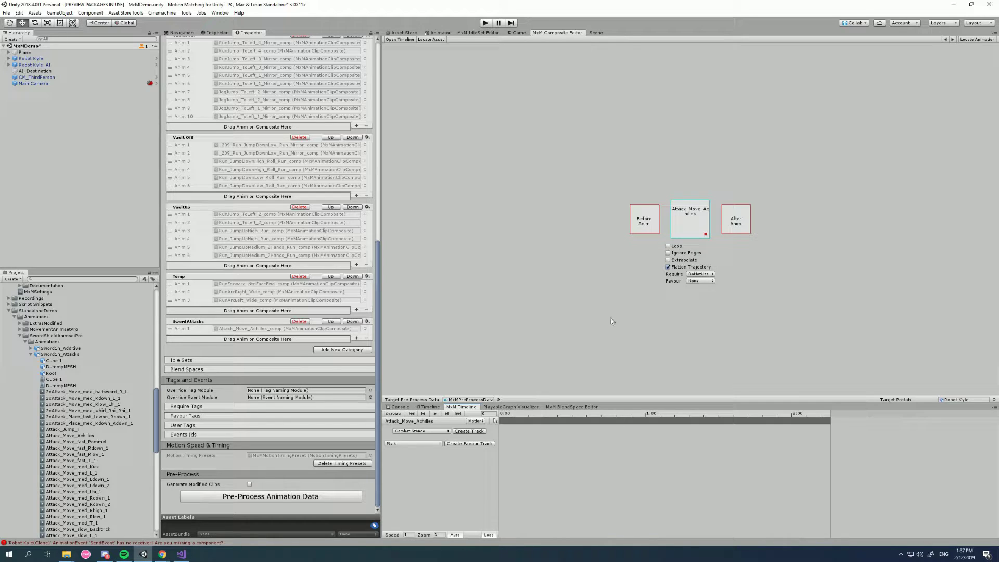
{"action": "left_click", "coordinate": [668, 260]}
Bring up the Scene view, enable the timeline preview and play Attack_Move_Achilles on the robot
{"action": "left_click_drag", "start_coordinate": [591, 34], "coordinate": [601, 225]}
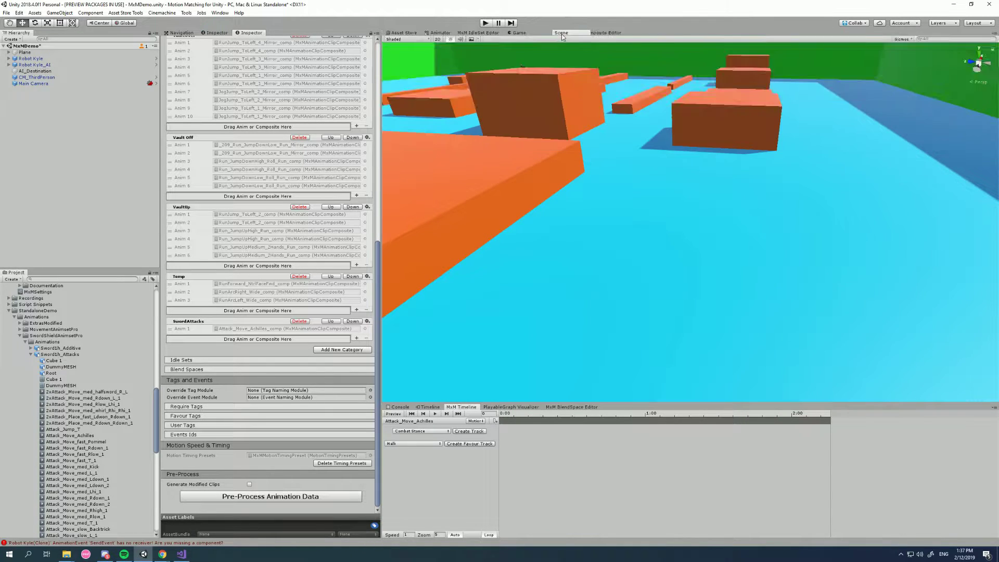
{"action": "left_click", "coordinate": [395, 414]}
{"action": "left_click", "coordinate": [546, 415]}
{"action": "left_click_drag", "start_coordinate": [546, 414], "coordinate": [500, 415]}
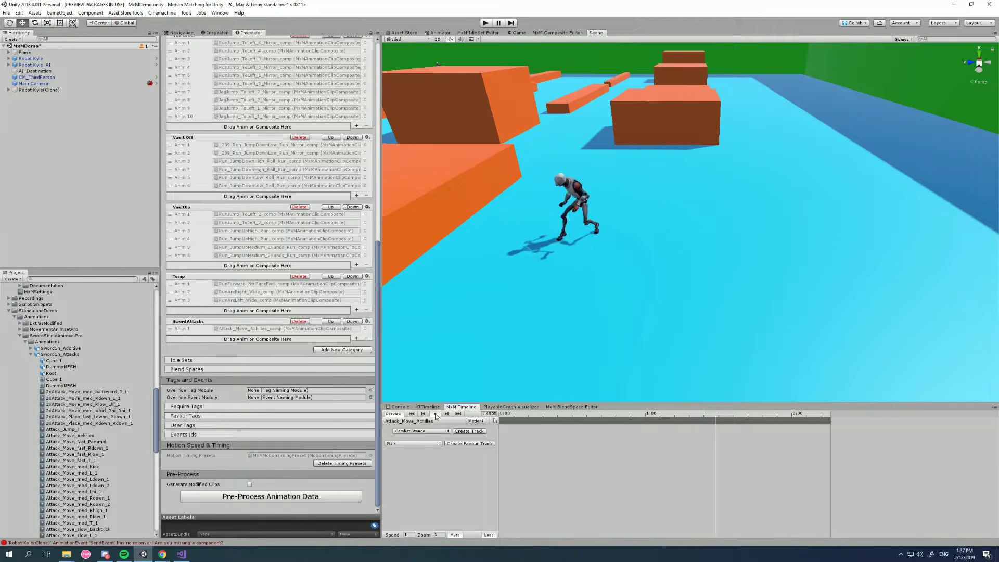
{"action": "left_click", "coordinate": [436, 416]}
Add an event at the strike moment of Attack_Move_Achilles, about 1.05 s, and select it to show its settings
{"action": "left_click_drag", "start_coordinate": [539, 419], "coordinate": [654, 409]}
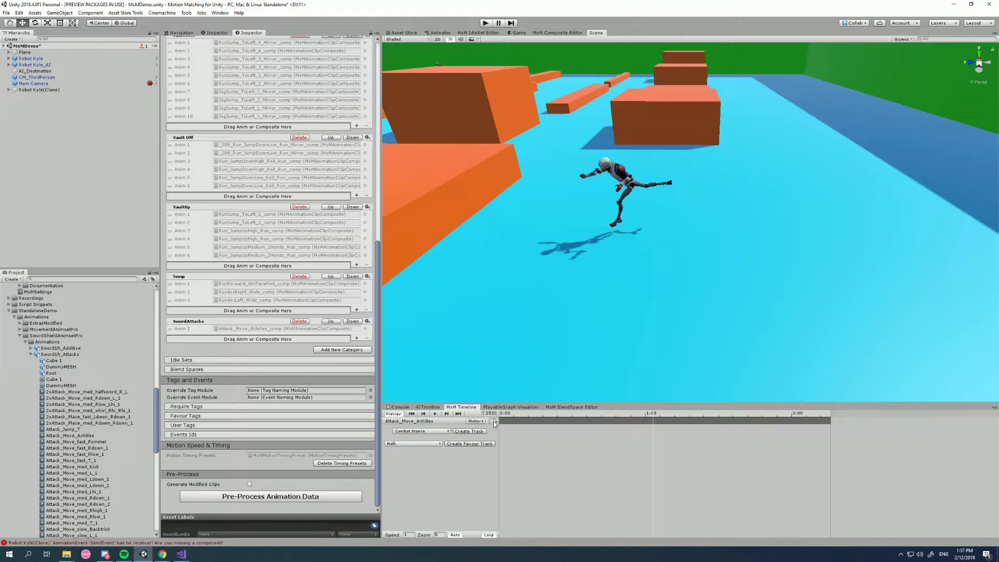
{"action": "left_click", "coordinate": [653, 419]}
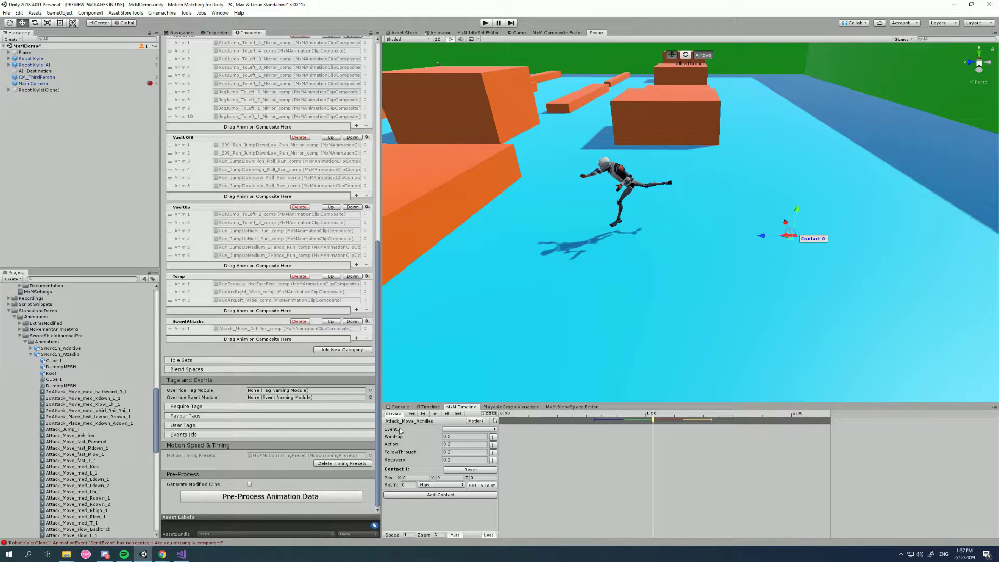
Scrub the Attack_Move_Achilles preview back to about 0.57 s, ahead of the event, to examine where the attack starts
{"action": "left_click_drag", "start_coordinate": [649, 418], "coordinate": [576, 414]}
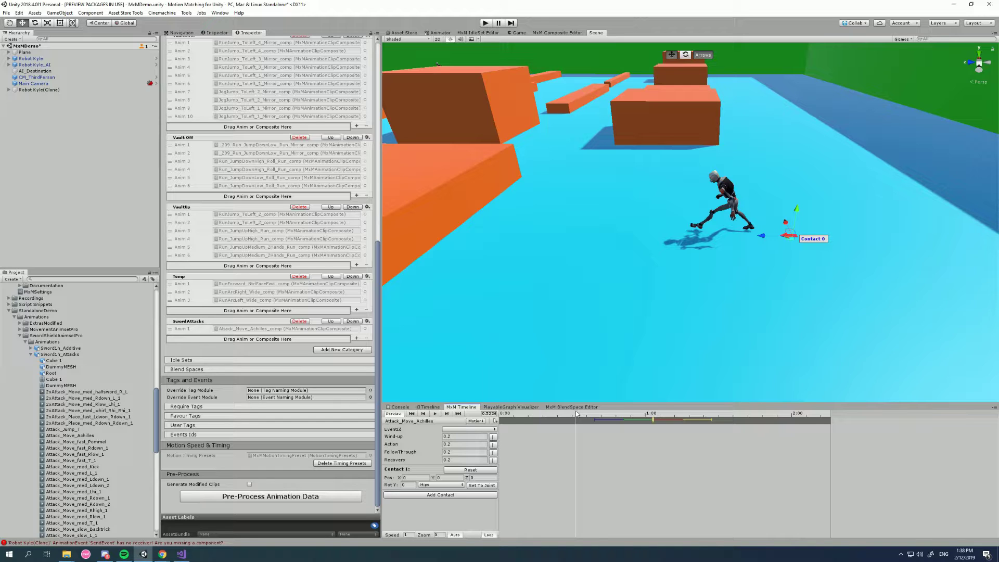
{"action": "left_click", "coordinate": [576, 407]}
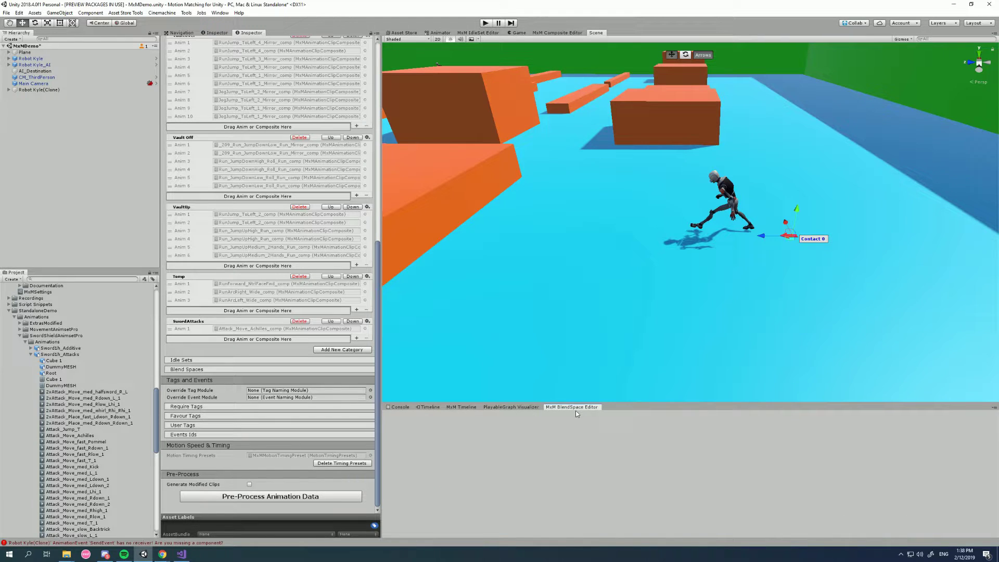
{"action": "left_click", "coordinate": [466, 408]}
{"action": "mouse_move", "coordinate": [576, 416]}
{"action": "left_mouse_down"}
{"action": "mouse_move", "coordinate": [691, 419]}
{"action": "mouse_move", "coordinate": [583, 410]}
{"action": "left_mouse_up"}
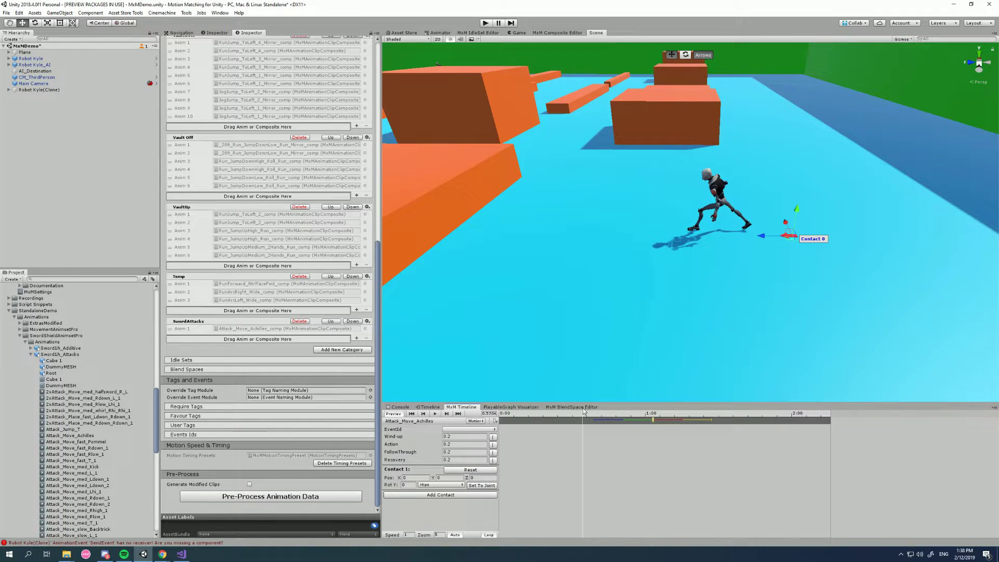